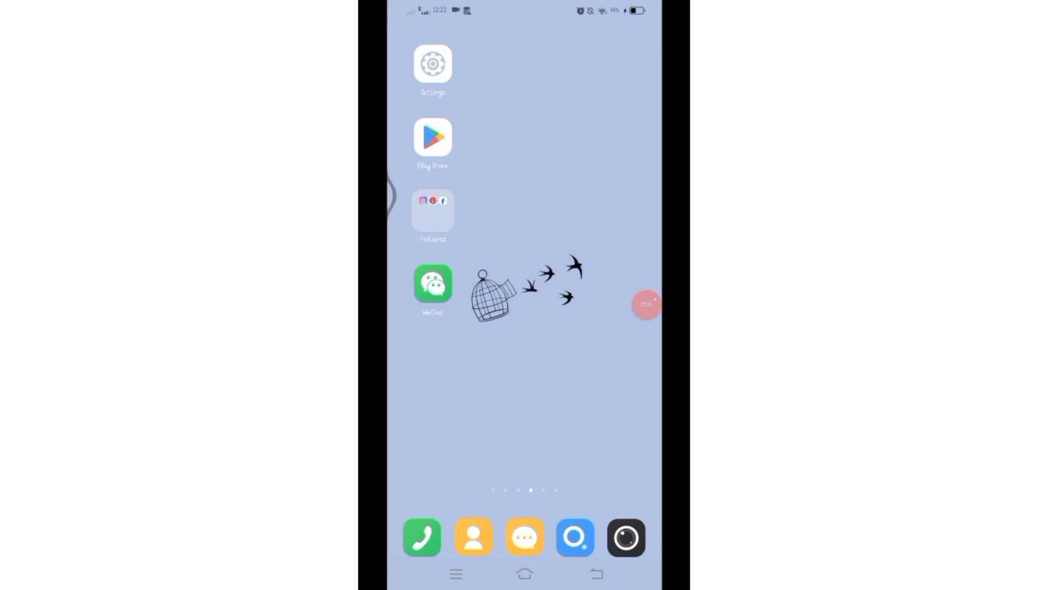
- Launch WeChat from the Android home screen
left_click(433, 284)
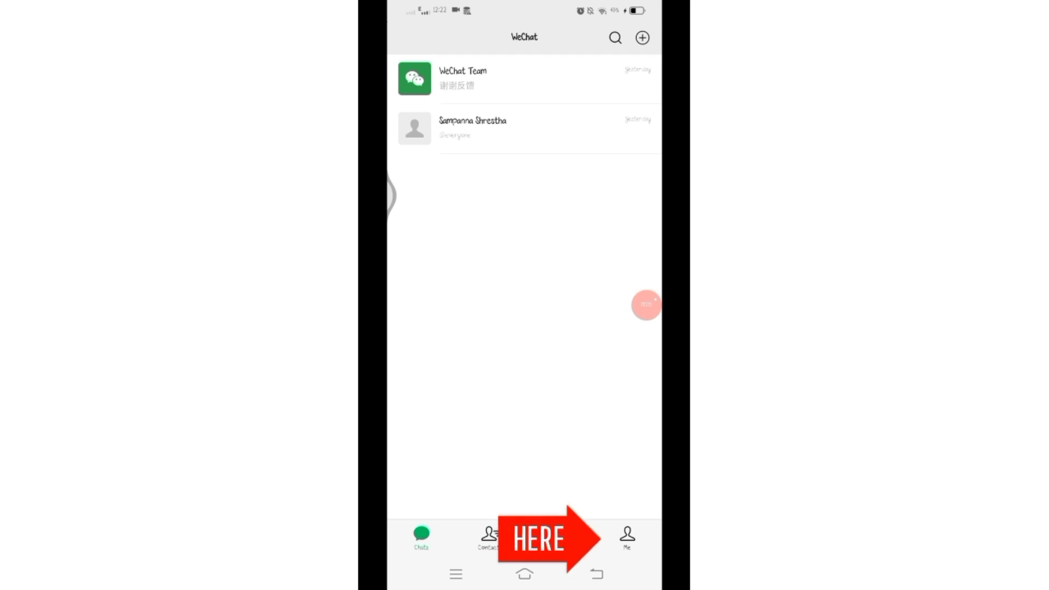
- Switch to the Me tab to view Favorites, My Posts, Sticker Gallery and Settings
left_click(627, 537)
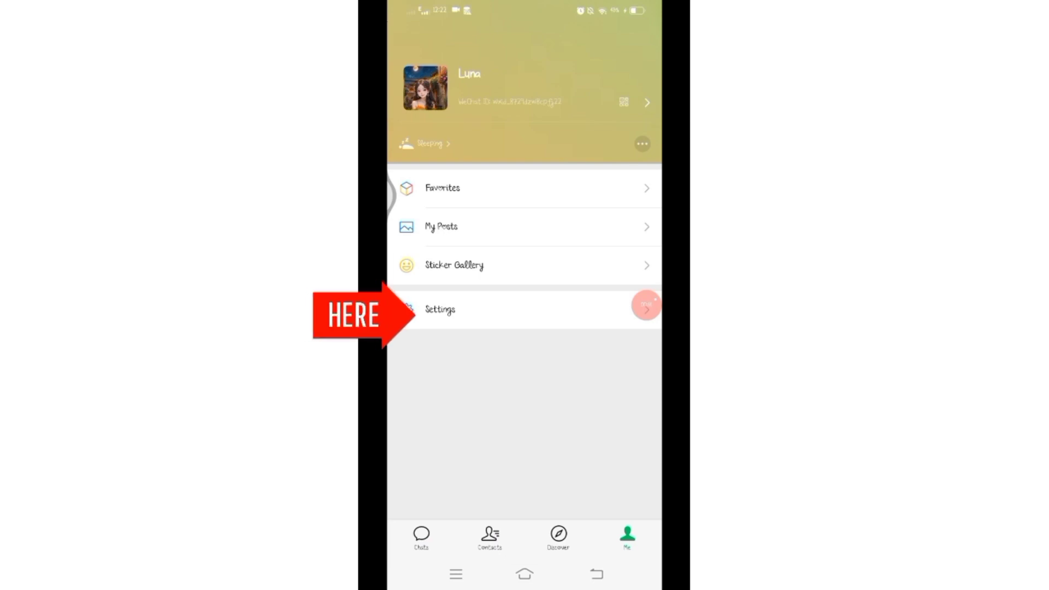
- Go to Settings, then Friends' Permissions under Privacy
left_click(645, 308)
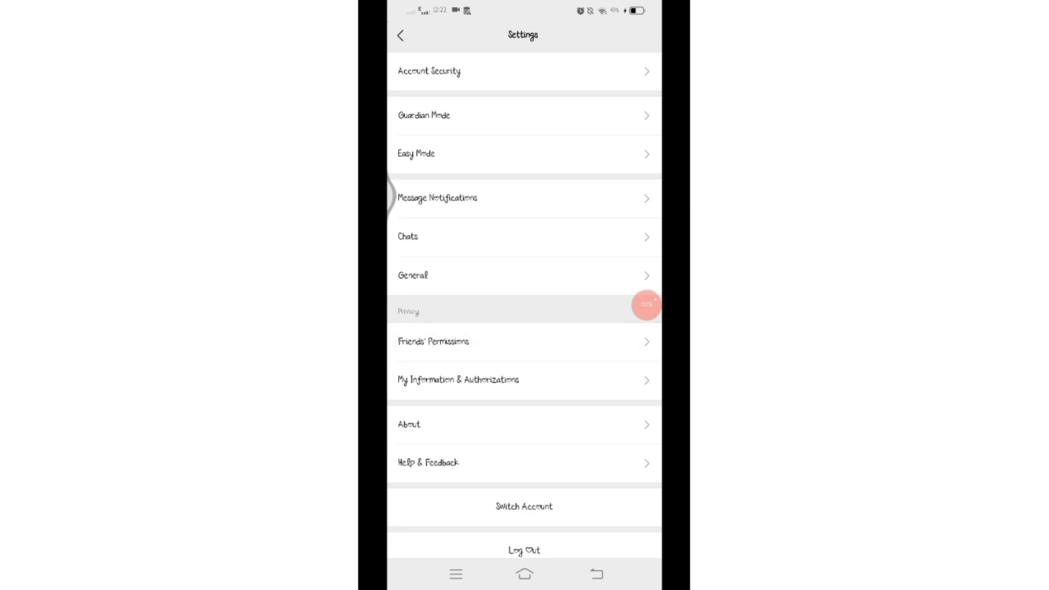
left_click(525, 341)
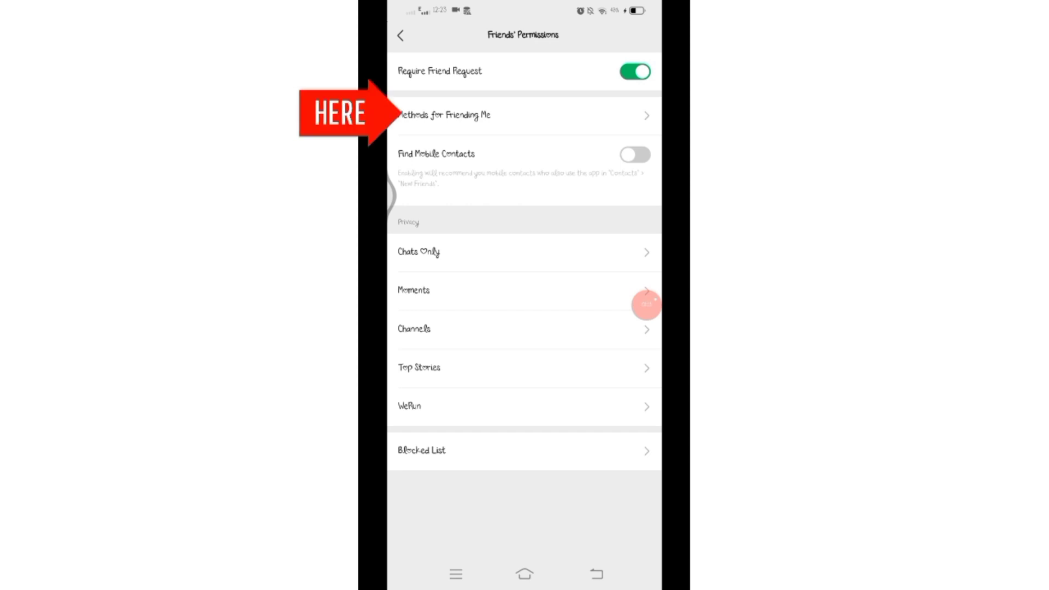
- Open Methods for Friending Me, showing WeChat ID, Mobile, Group Chat, QR Code and Contact Card
left_click(525, 115)
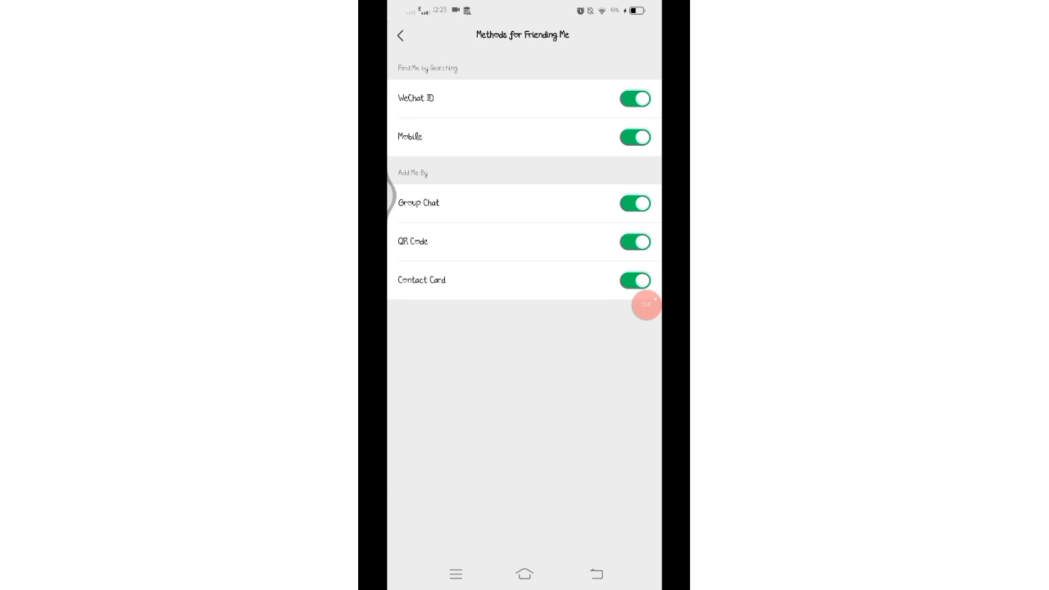
- Turn off the Mobile option so others can't find the account by phone number
left_click(636, 136)
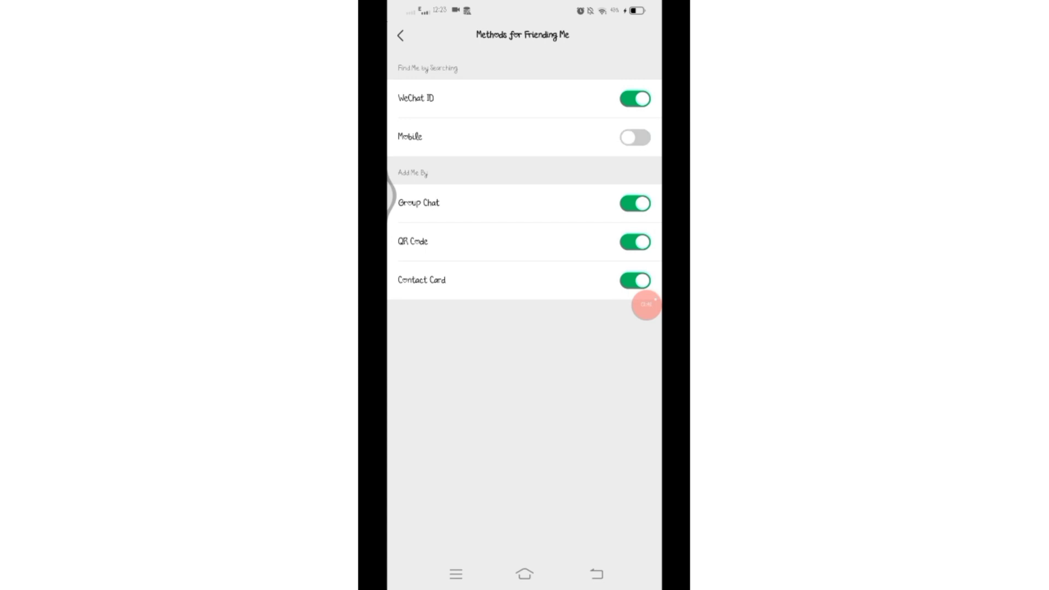